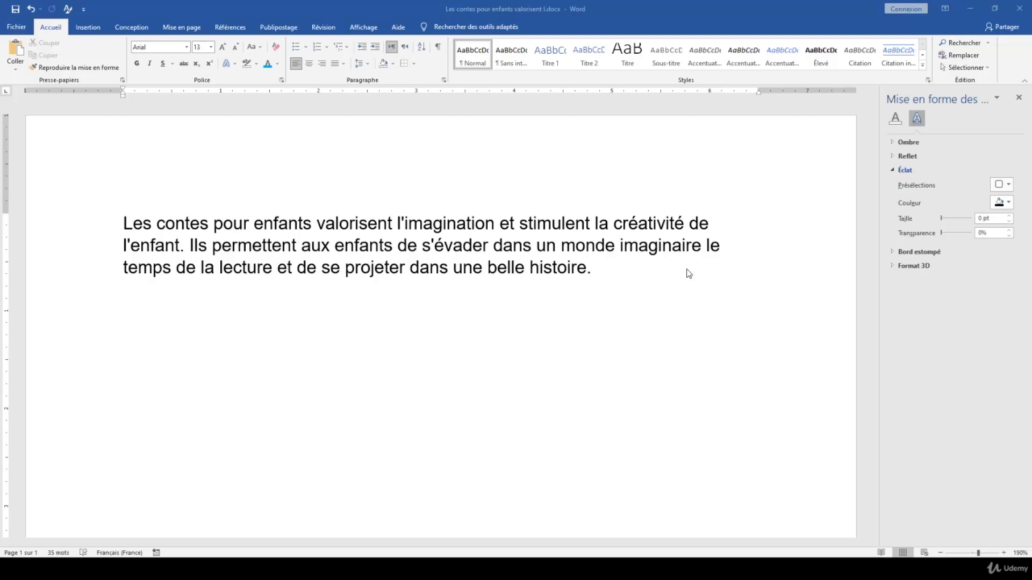
Start a green checkmark bulleted list below the paragraph and enter five men's first names, one per item
{"action": "key", "text": "Return"}
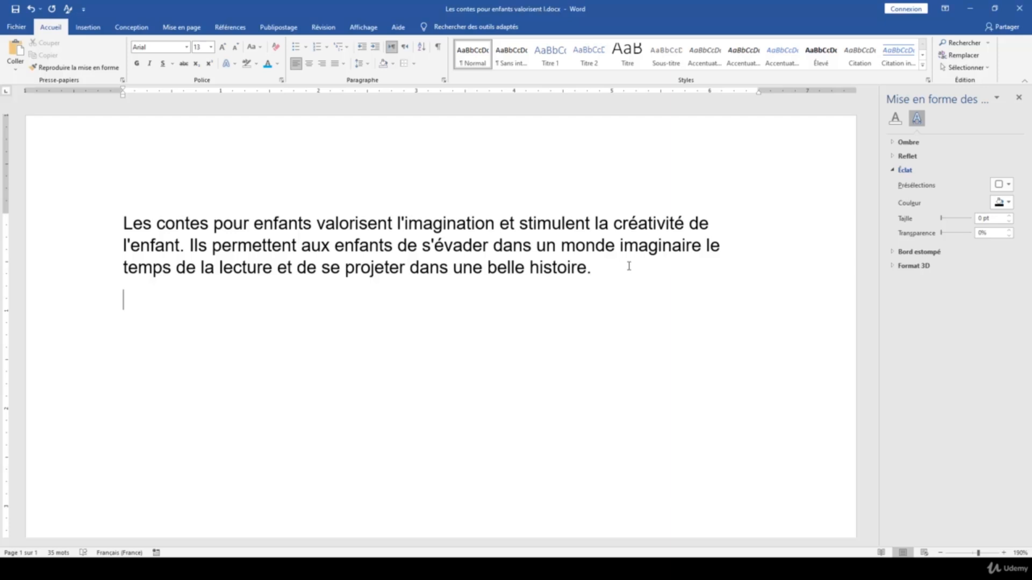
{"action": "left_click", "coordinate": [298, 49]}
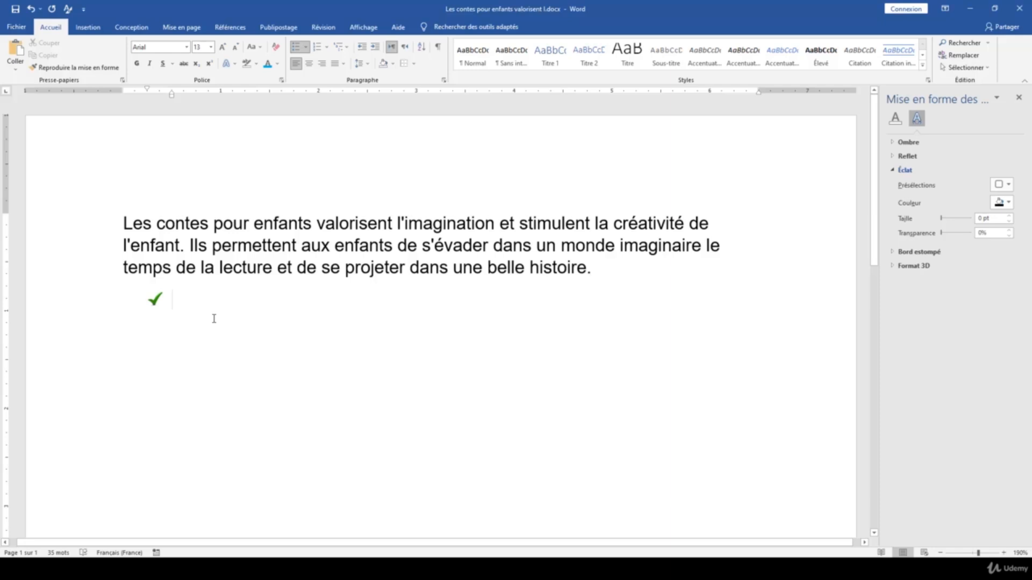
{"action": "type", "text": "Jean"}
{"action": "key", "text": "Return"}
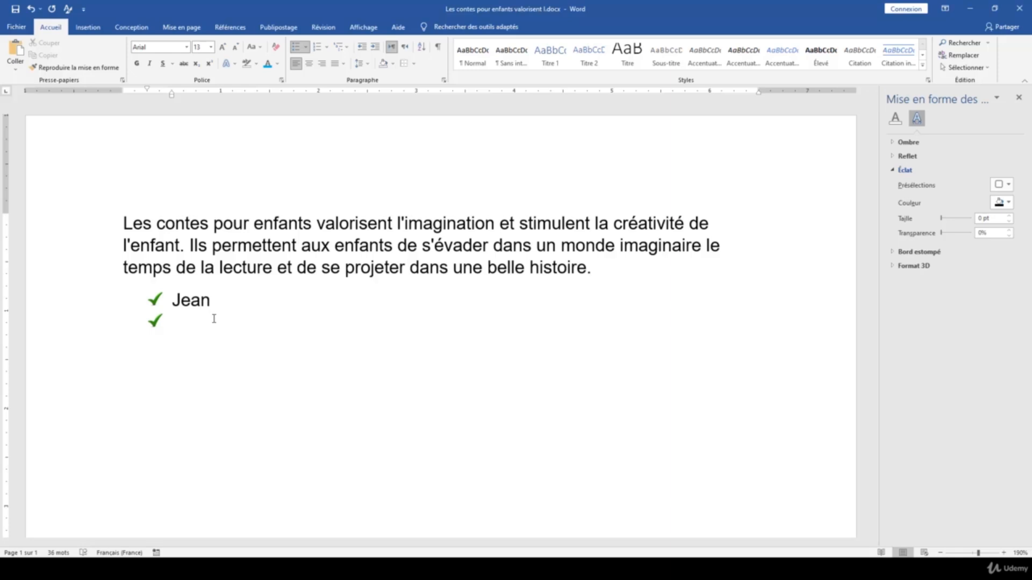
{"action": "type", "text": "marc"}
{"action": "key", "text": "Return"}
{"action": "type", "text": "Elie"}
{"action": "key", "text": "Return"}
{"action": "type", "text": "Gepr"}
{"action": "key", "text": "BackSpace"}
{"action": "key", "text": "BackSpace"}
{"action": "type", "text": "orges"}
{"action": "key", "text": "Return"}
{"action": "type", "text": "Simon"}
{"action": "key", "text": "Return"}
Add four women's first names as further list items and end the bulleted list
{"action": "type", "text": "Elise"}
{"action": "key", "text": "Return"}
{"action": "type", "text": "Alice"}
{"action": "key", "text": "Return"}
{"action": "type", "text": "melissa"}
{"action": "key", "text": "Return"}
{"action": "type", "text": "Lea"}
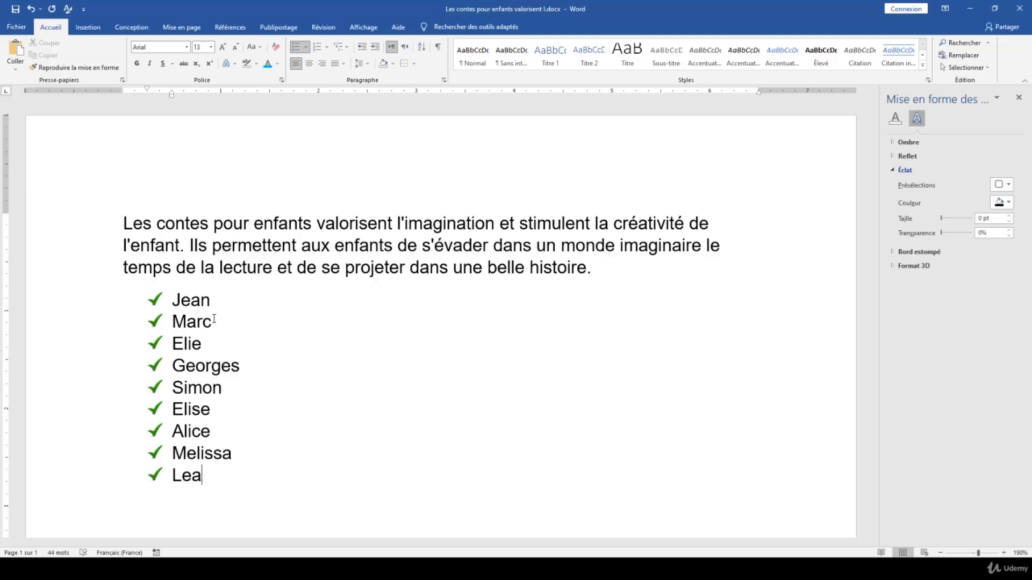
{"action": "key", "text": "Return"}
{"action": "key", "text": "Return"}
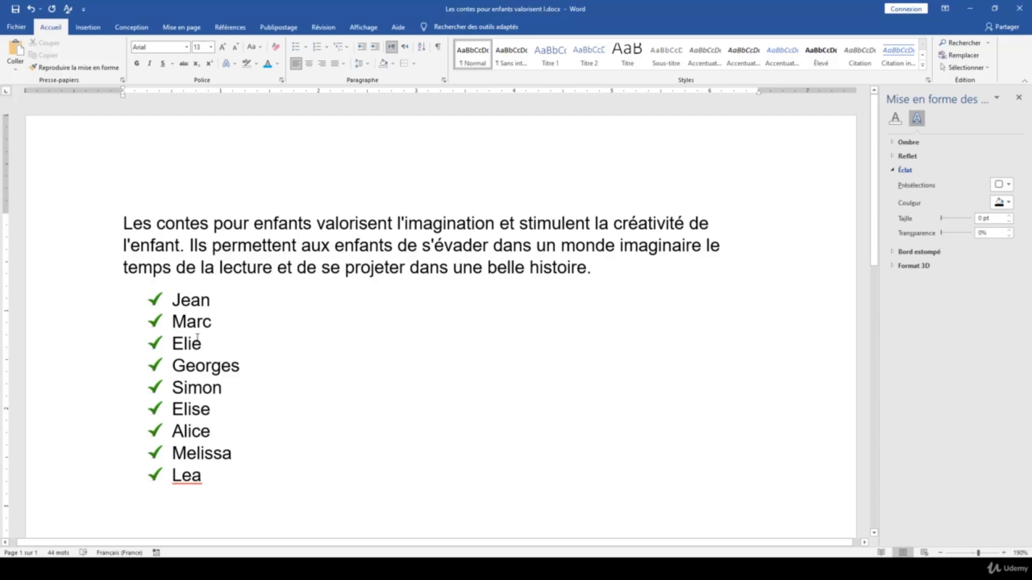
Insert a "Hommes" item above the first man's name in the list
{"action": "left_click", "coordinate": [172, 300]}
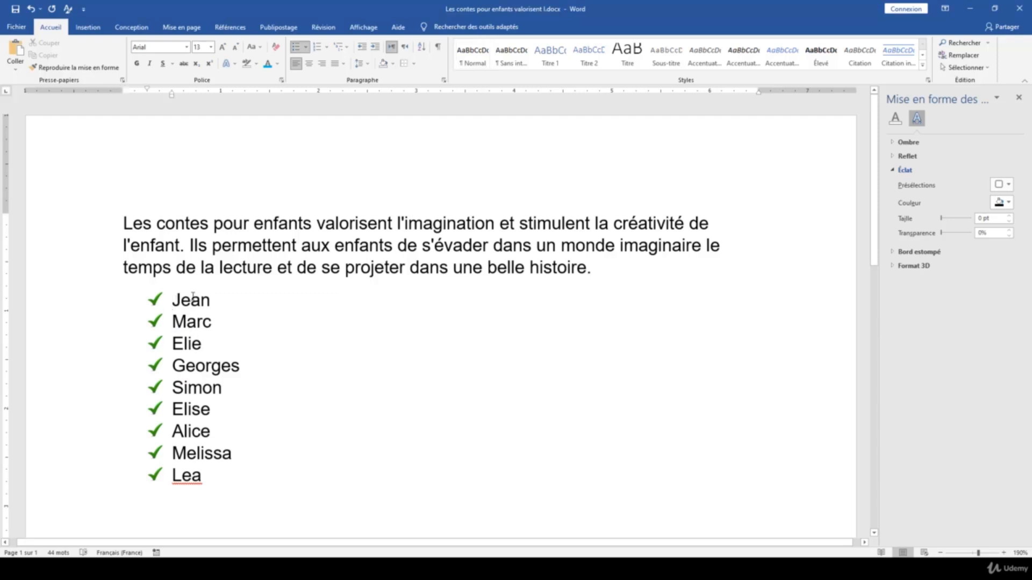
{"action": "key", "text": "Return"}
{"action": "key", "text": "Up"}
{"action": "type", "text": "Homme"}
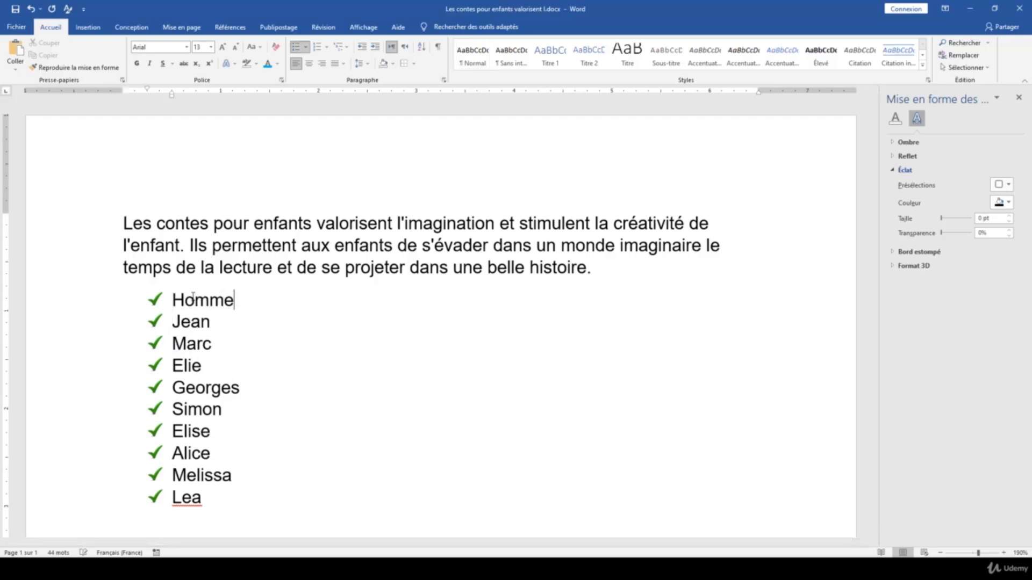
{"action": "type", "text": "s"}
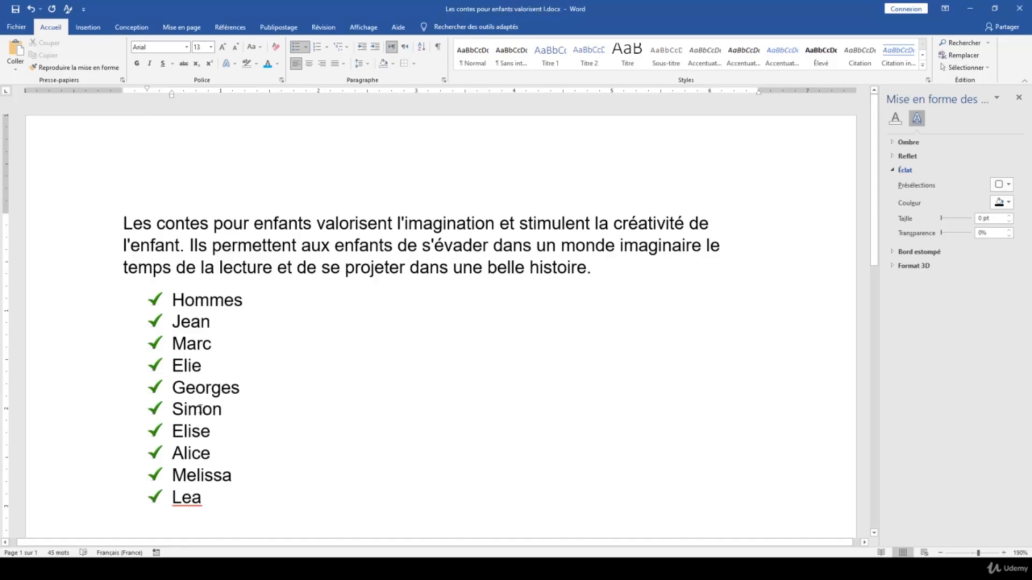
Insert a "Femmes" item above the first woman's name in the list
{"action": "left_click", "coordinate": [172, 431]}
{"action": "key", "text": "Return"}
{"action": "key", "text": "Up"}
{"action": "type", "text": "Femmes"}
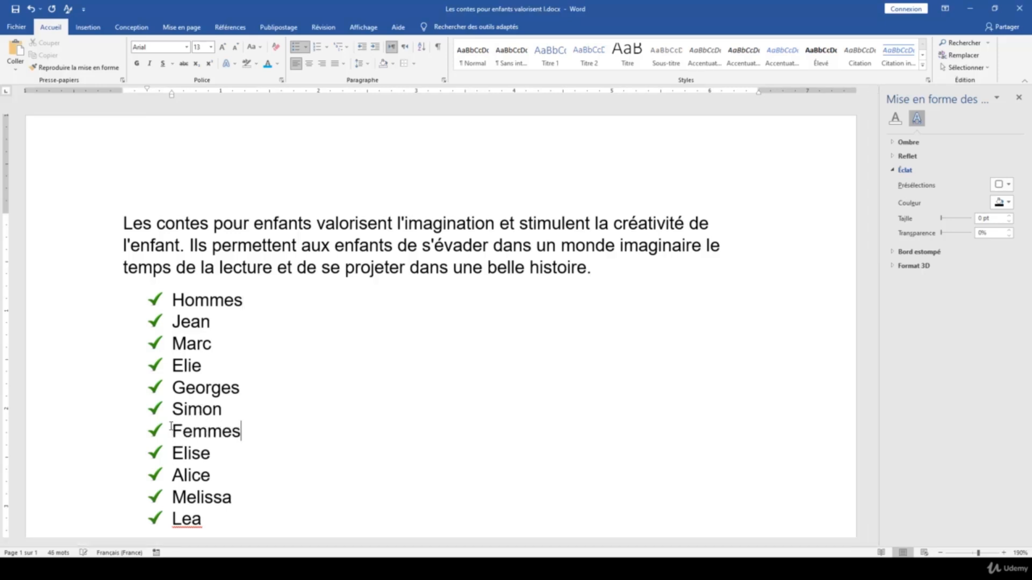
Indent the names under "Hommes" and "Femmes" by one level as second-level bullets
{"action": "left_click_drag", "start_coordinate": [232, 409], "coordinate": [185, 321]}
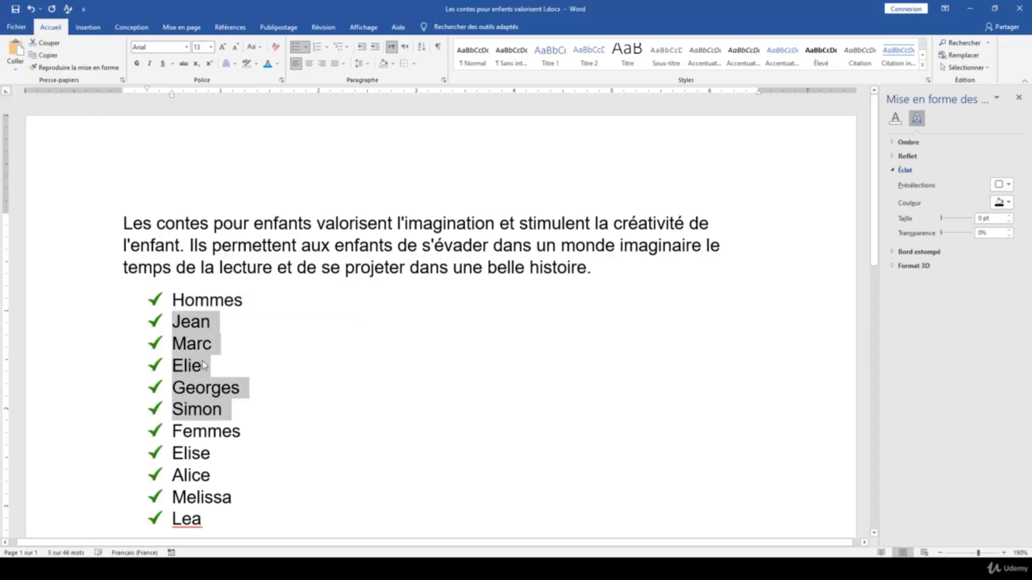
{"action": "left_click", "coordinate": [374, 51]}
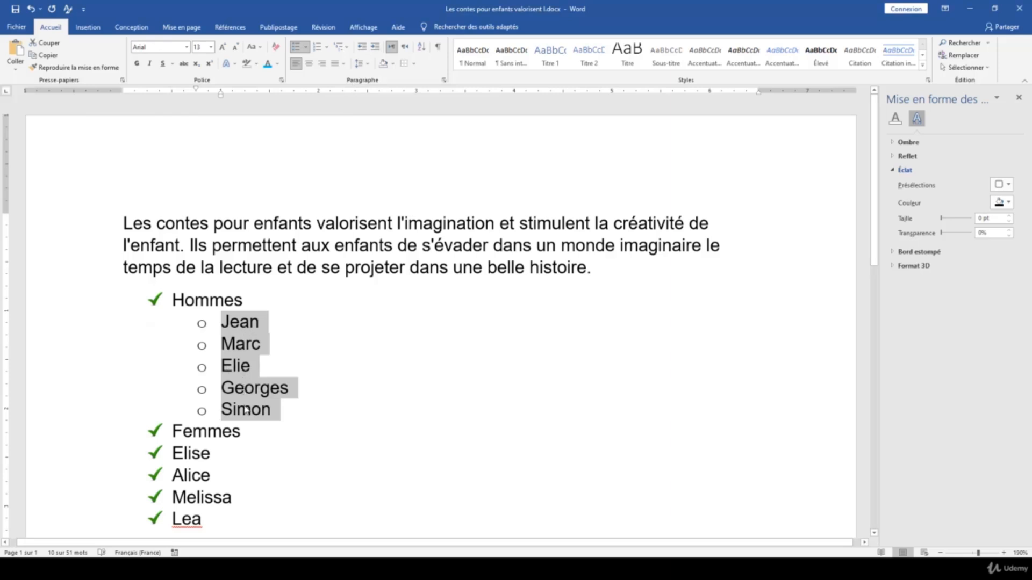
{"action": "scroll", "coordinate": [204, 426], "scroll_direction": "down", "scroll_amount": 1}
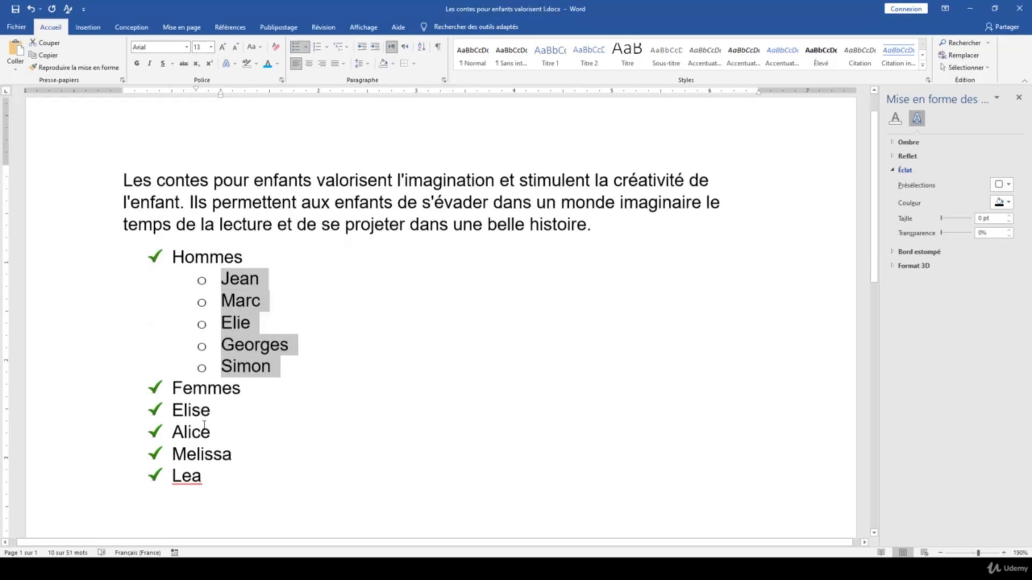
{"action": "left_click_drag", "start_coordinate": [202, 471], "coordinate": [172, 406]}
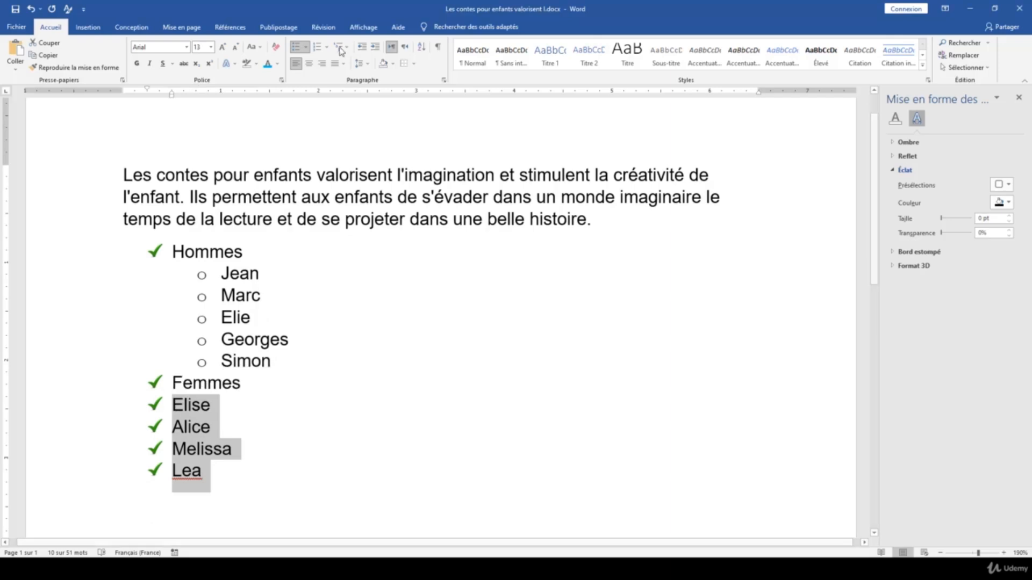
{"action": "left_click", "coordinate": [375, 47]}
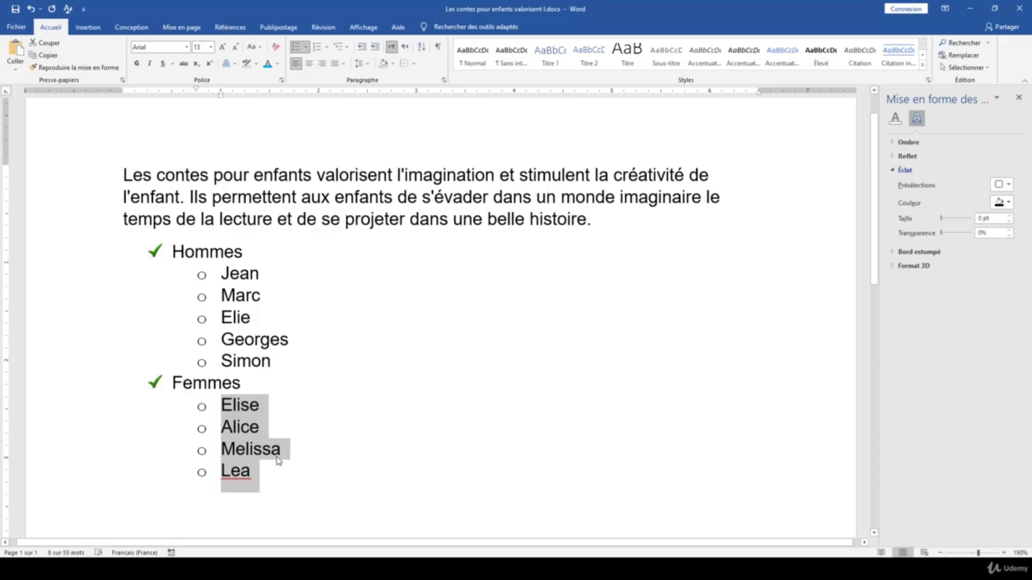
Remove the bullets from the whole list and decrease the indent of both name groups to the page margin
{"action": "left_click", "coordinate": [253, 477]}
{"action": "left_click_drag", "start_coordinate": [254, 477], "coordinate": [161, 248]}
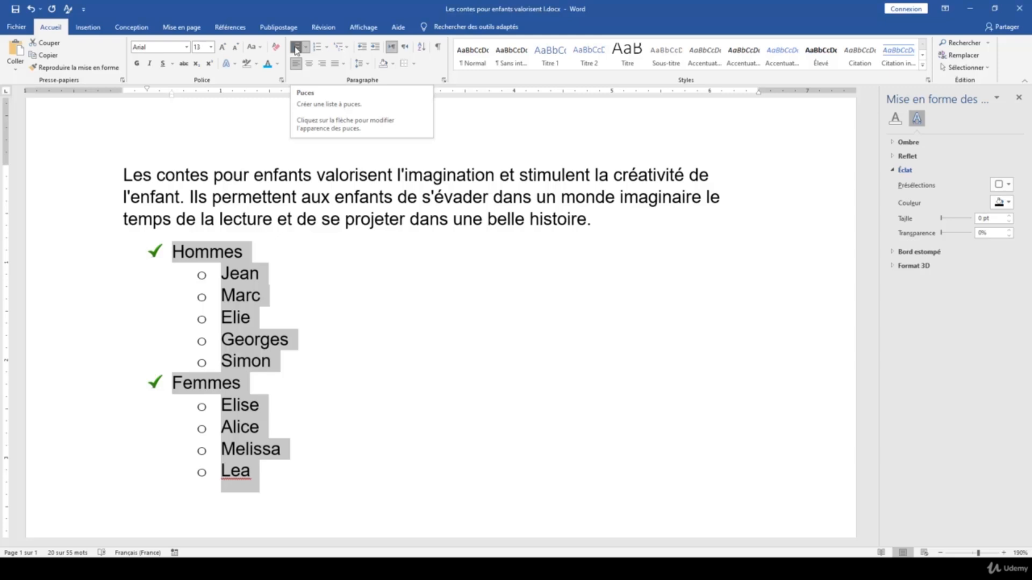
{"action": "left_click", "coordinate": [296, 48]}
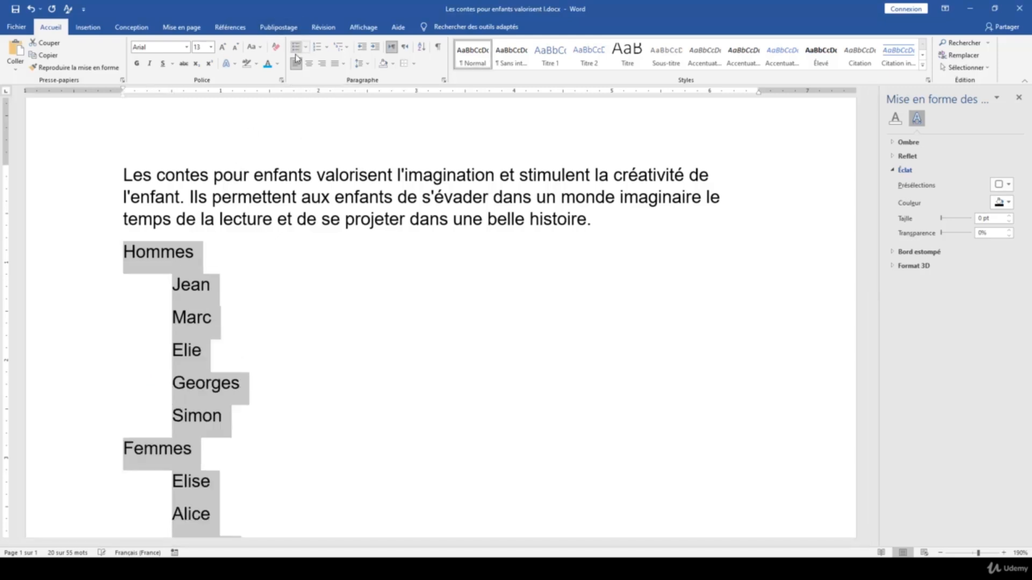
{"action": "scroll", "coordinate": [199, 304], "scroll_direction": "down", "scroll_amount": 3}
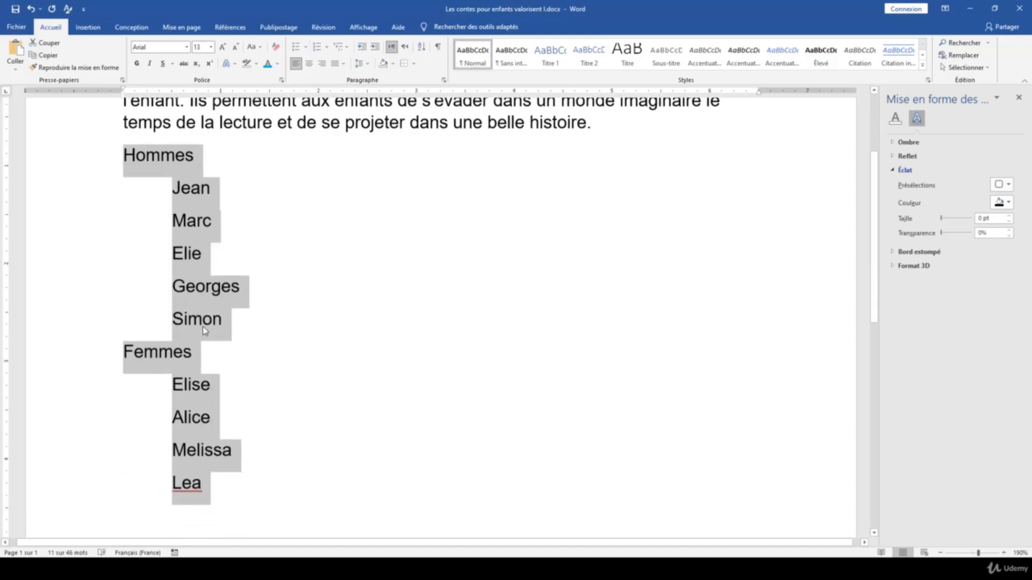
{"action": "left_click_drag", "start_coordinate": [237, 320], "coordinate": [162, 191]}
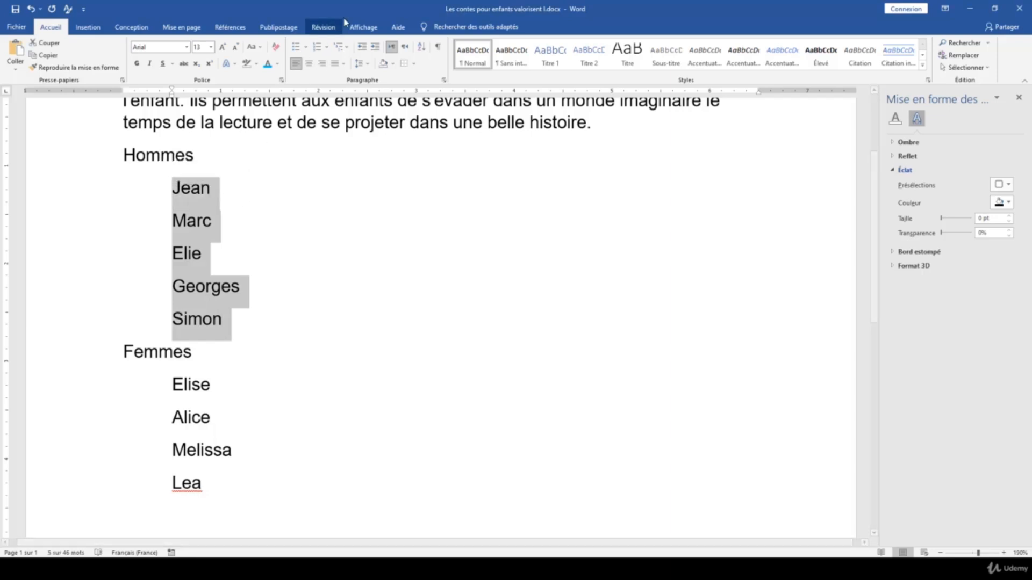
{"action": "left_click", "coordinate": [362, 51]}
{"action": "left_click_drag", "start_coordinate": [207, 483], "coordinate": [172, 378]}
{"action": "left_click", "coordinate": [362, 47]}
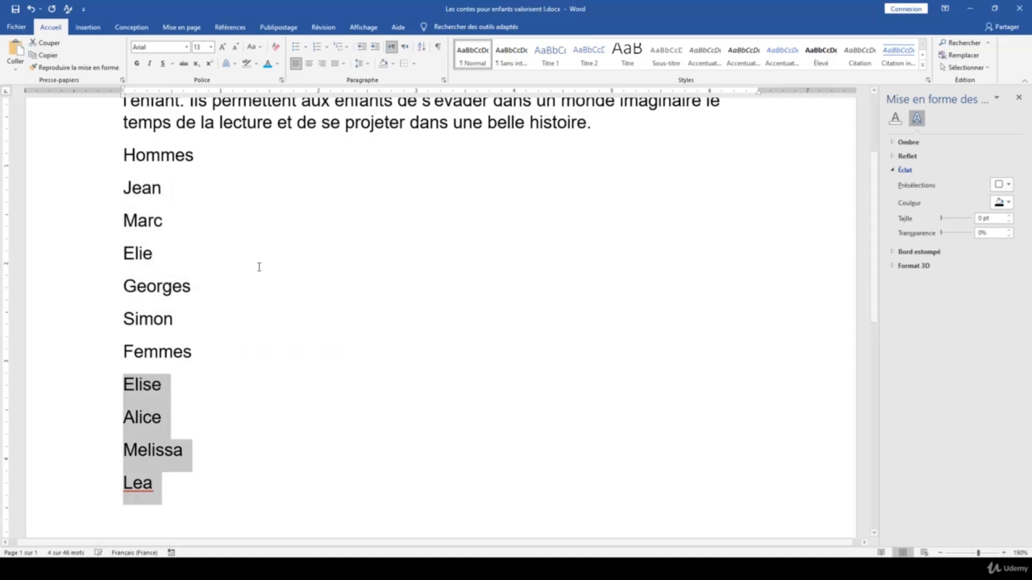
Try the checkmark bullets on all lines from "Hommes" to the last name, and remove them again
{"action": "left_click_drag", "start_coordinate": [175, 488], "coordinate": [129, 152]}
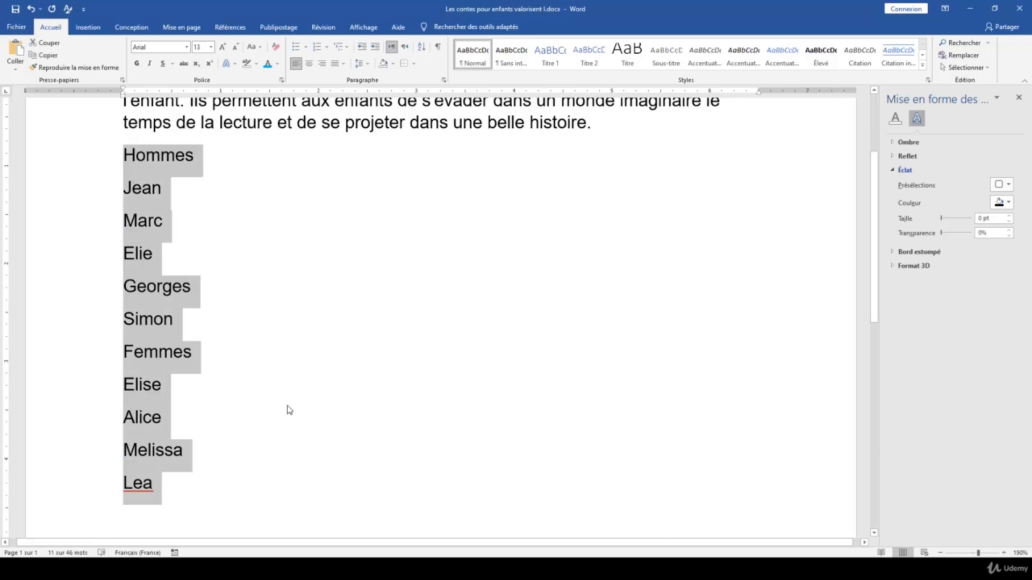
{"action": "left_click", "coordinate": [295, 46]}
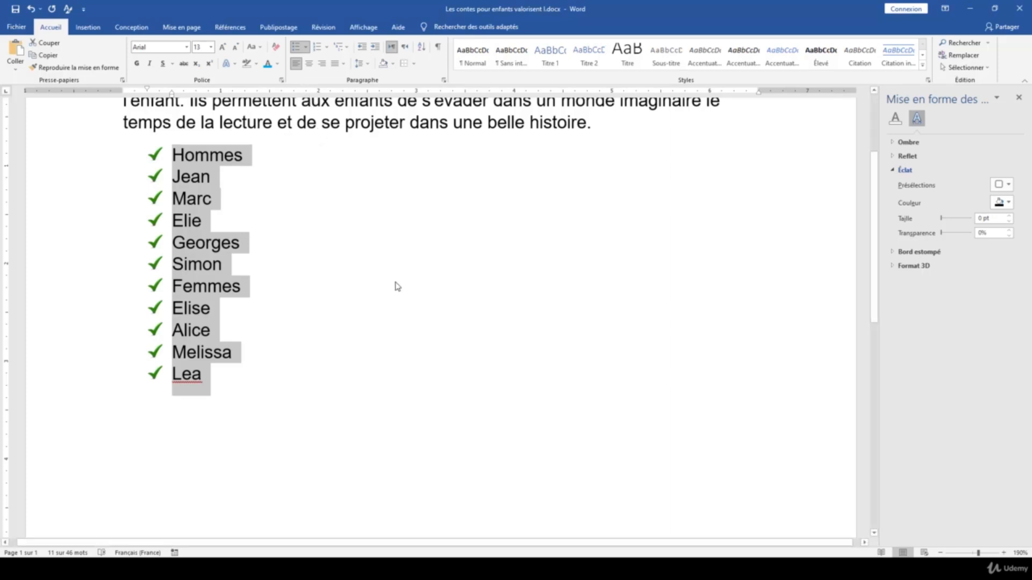
{"action": "key", "text": "ctrl+shift+n"}
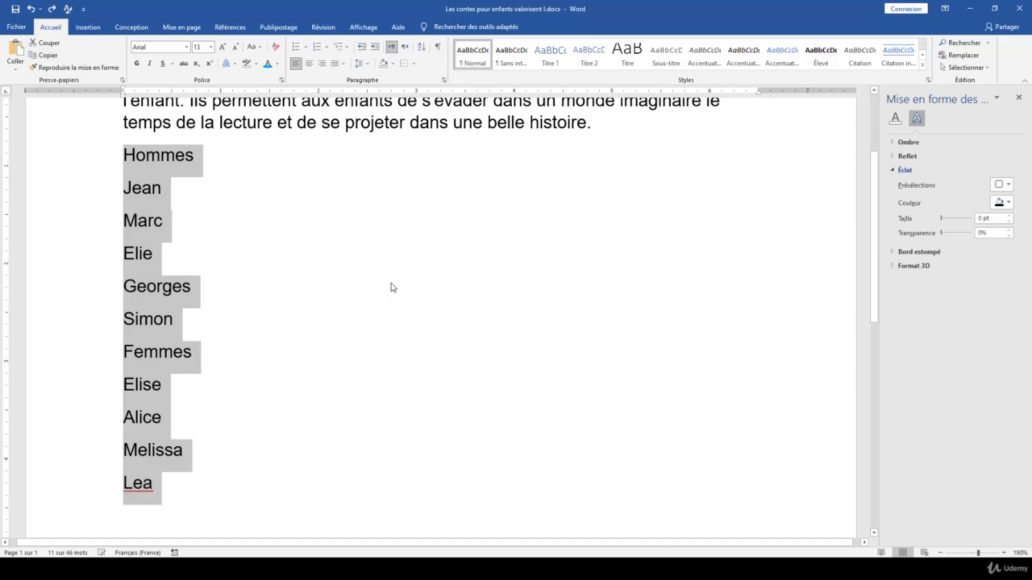
Delete the last two women's names and the leftover empty line at the end of the list
{"action": "left_click_drag", "start_coordinate": [163, 486], "coordinate": [124, 451]}
{"action": "key", "text": "Delete"}
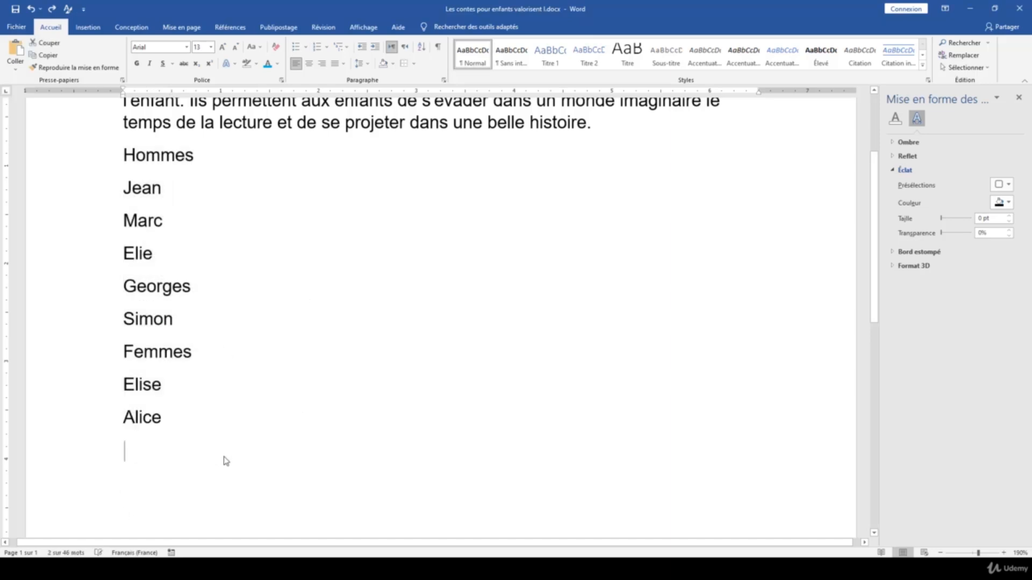
{"action": "key", "text": "BackSpace"}
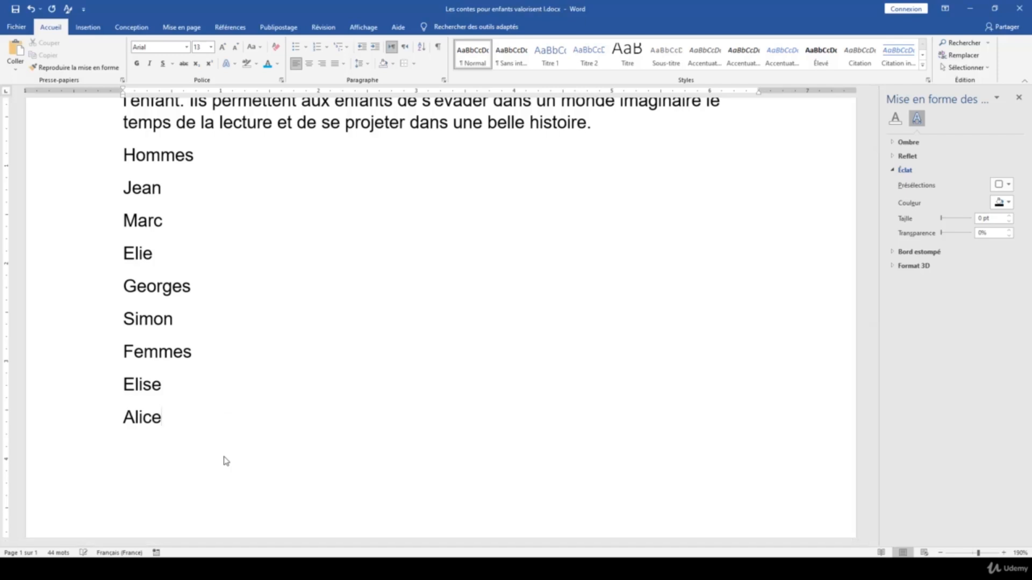
Number all lines from "Hommes" down and demote the names under "Hommes" and "Femmes" to a lettered sublevel
{"action": "left_click_drag", "start_coordinate": [112, 213], "coordinate": [110, 162]}
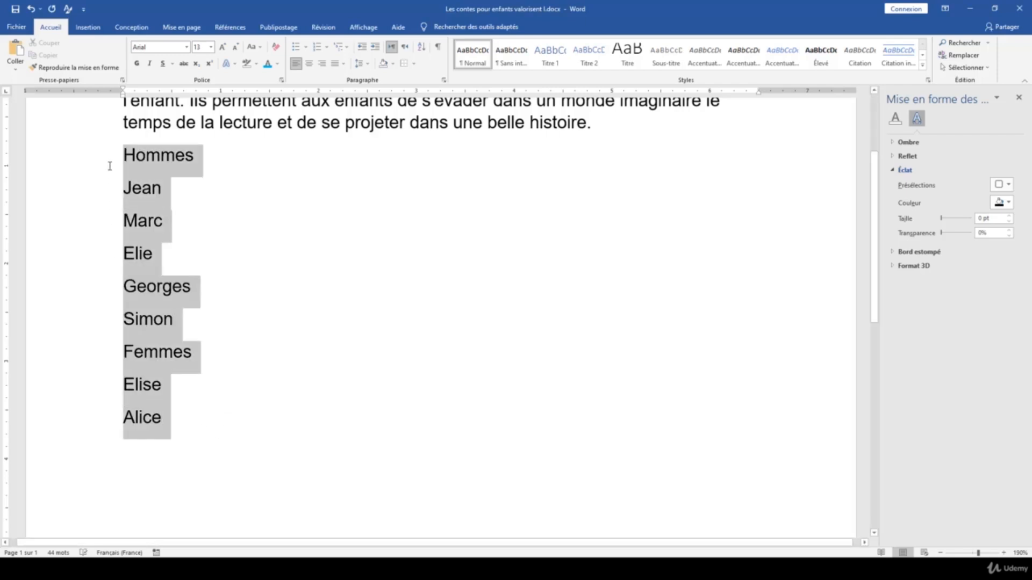
{"action": "left_click", "coordinate": [319, 49]}
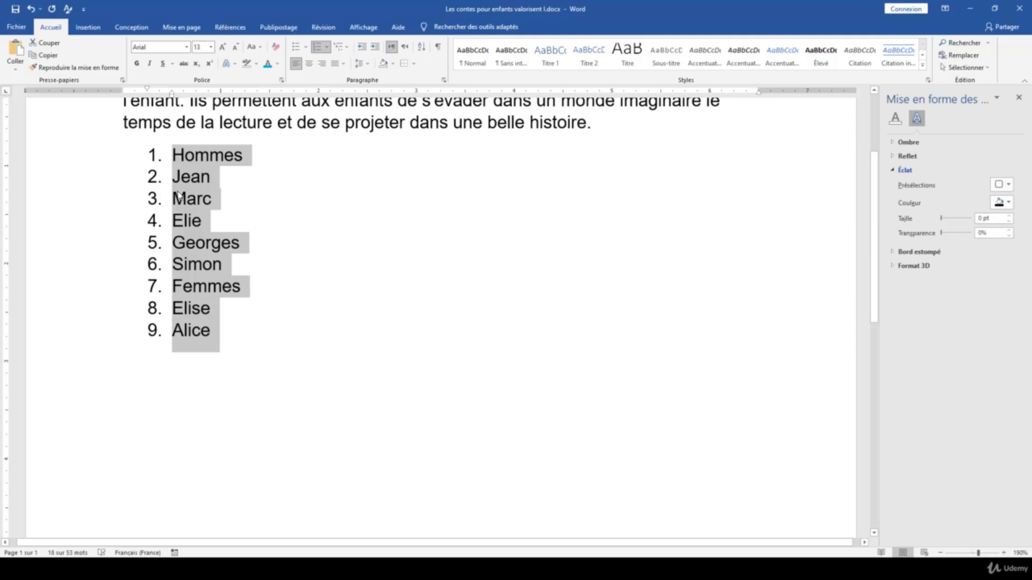
{"action": "left_click", "coordinate": [256, 249]}
{"action": "left_click_drag", "start_coordinate": [235, 265], "coordinate": [191, 177]}
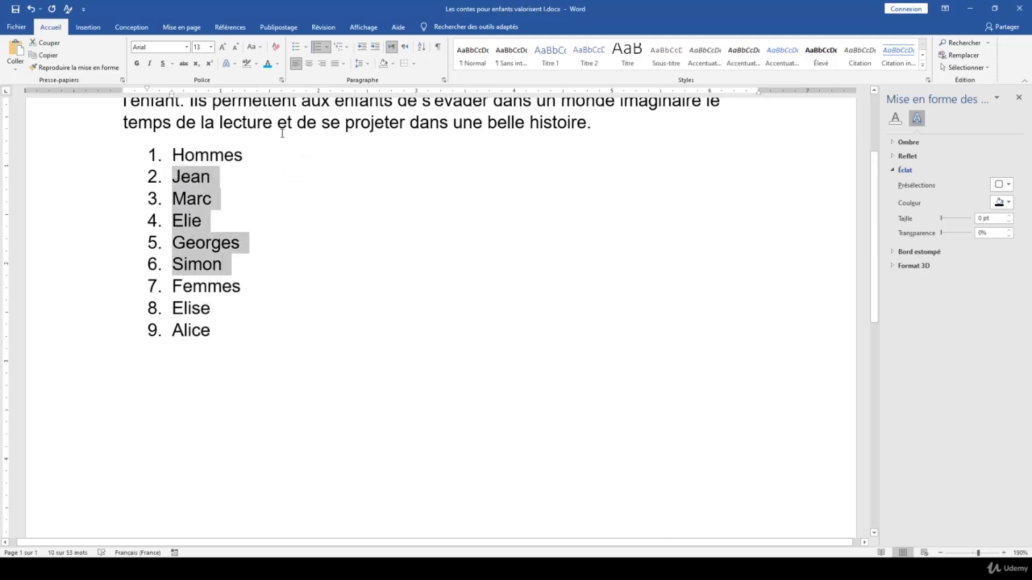
{"action": "left_click", "coordinate": [375, 50]}
{"action": "left_click_drag", "start_coordinate": [210, 330], "coordinate": [176, 311]}
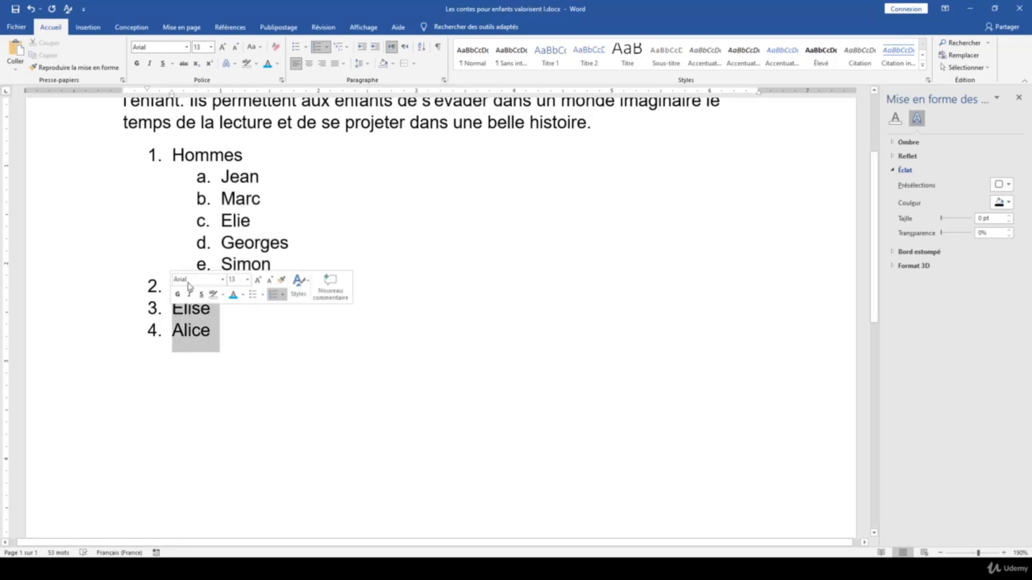
{"action": "left_click", "coordinate": [374, 48]}
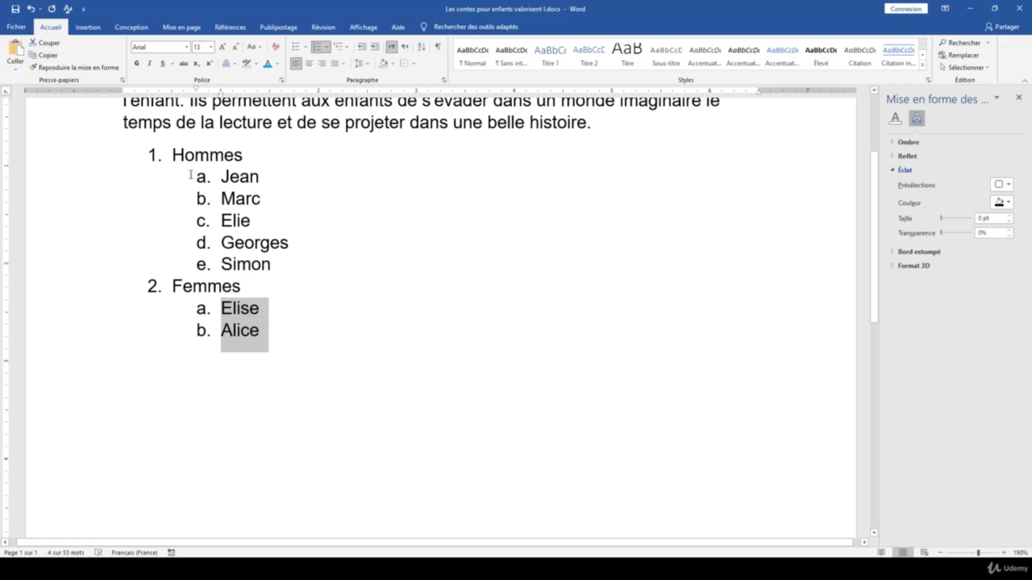